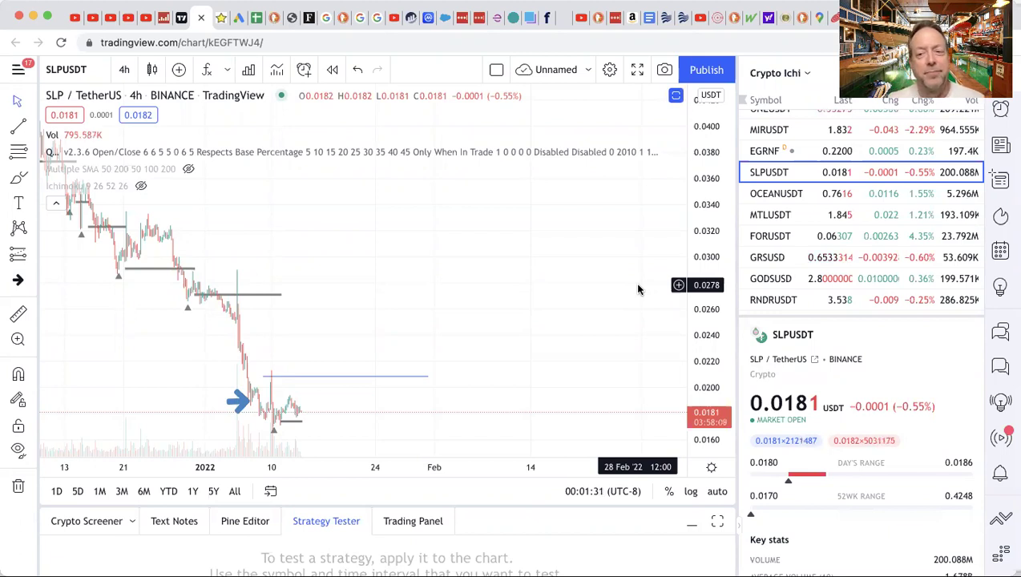
- Load the RNDR/USDT chart in TradingView, then return to the CRYPTO CALC MY RESULTS sheet
{"action": "left_click", "coordinate": [770, 300]}
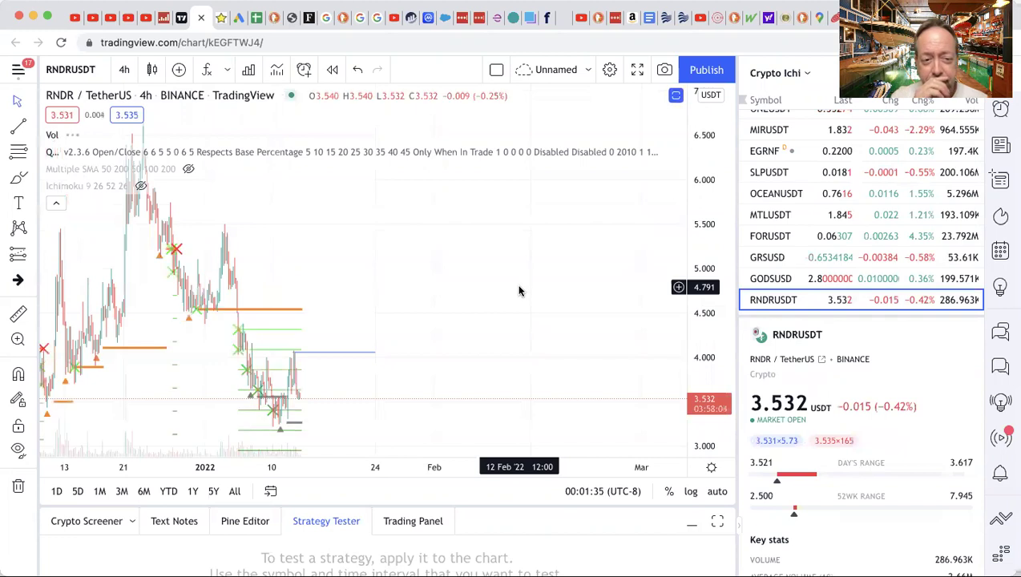
{"action": "left_click", "coordinate": [256, 21]}
{"action": "left_click", "coordinate": [521, 384]}
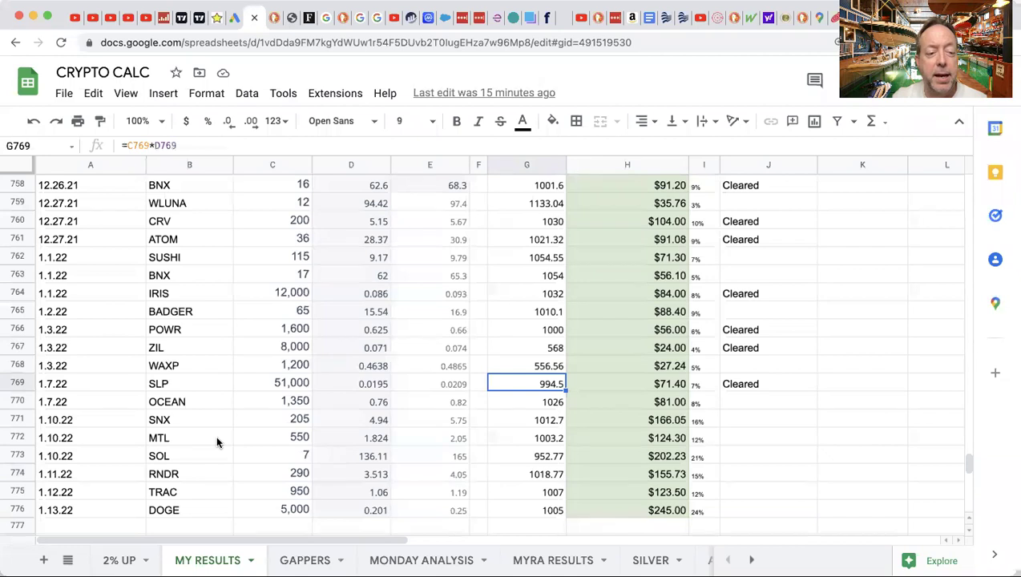
- Review the RNDR 1.11.22 trade row (B774, A774), then go back to the TradingView RNDR chart
{"action": "left_click", "coordinate": [172, 475]}
{"action": "left_click", "coordinate": [99, 473]}
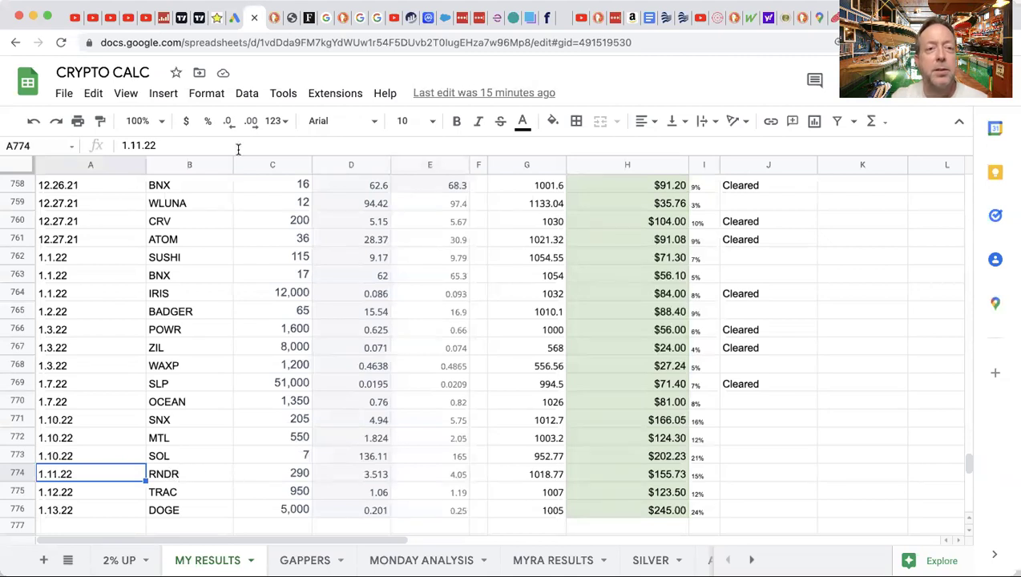
{"action": "left_click", "coordinate": [184, 18]}
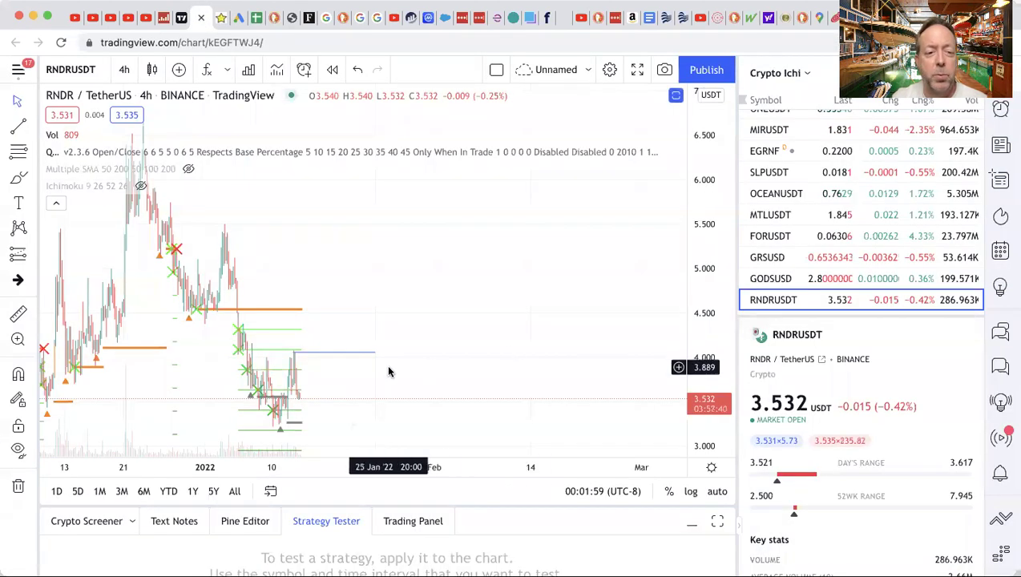
- Check the horizontal target line on the RNDR chart, then return to the CRYPTO CALC sheet
{"action": "left_click", "coordinate": [292, 354]}
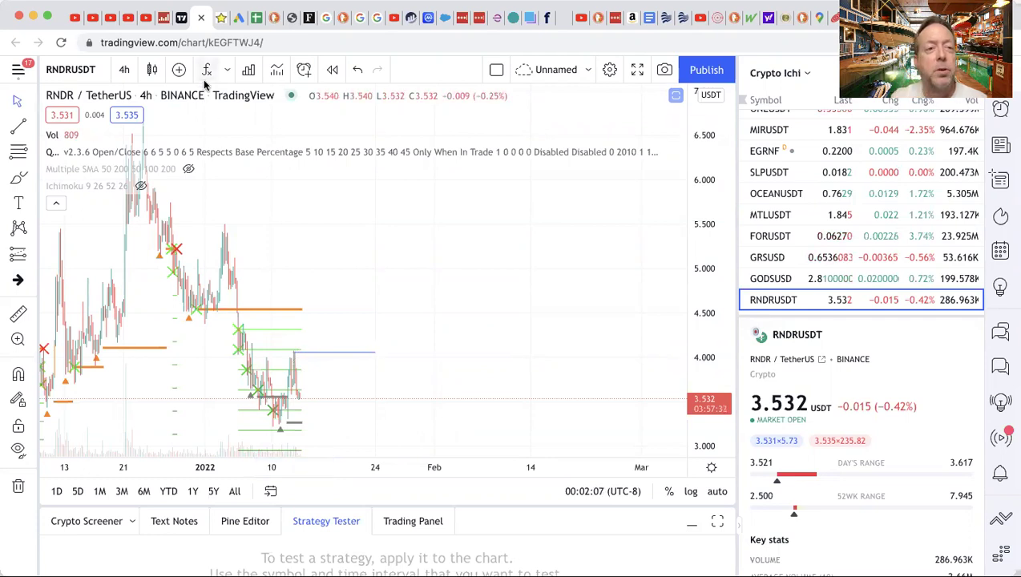
{"action": "left_click", "coordinate": [243, 19]}
- Enter Cleared as the RNDR trade's status in cell J774
{"action": "left_click", "coordinate": [743, 473]}
{"action": "type", "text": "Cleared"}
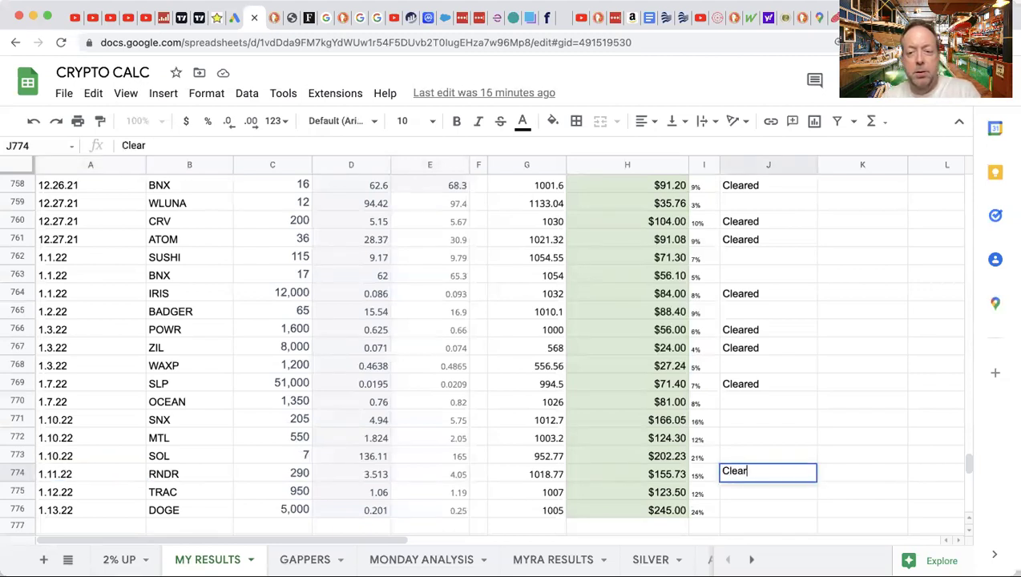
{"action": "key", "text": "Return"}
- Verify row 774: buy 3.513, sell 4.05, cost 1018.77, net $155.73, 15% profit
{"action": "key", "text": "Up"}
{"action": "key", "text": "Left"}
{"action": "key", "text": "Left"}
{"action": "key", "text": "Left"}
{"action": "key", "text": "Left"}
{"action": "key", "text": "Left"}
{"action": "key", "text": "Left"}
{"action": "key", "text": "Left"}
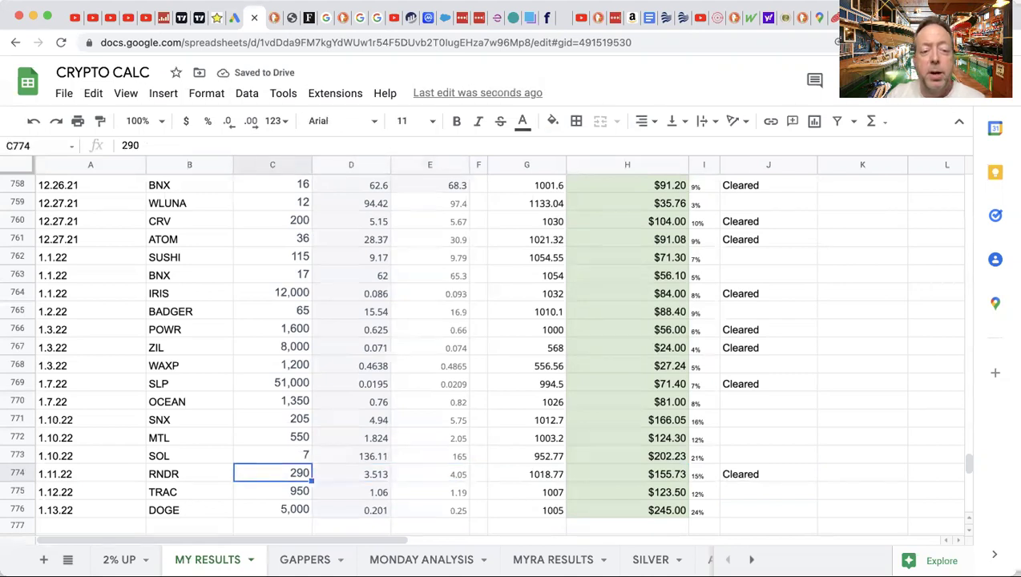
{"action": "key", "text": "Right"}
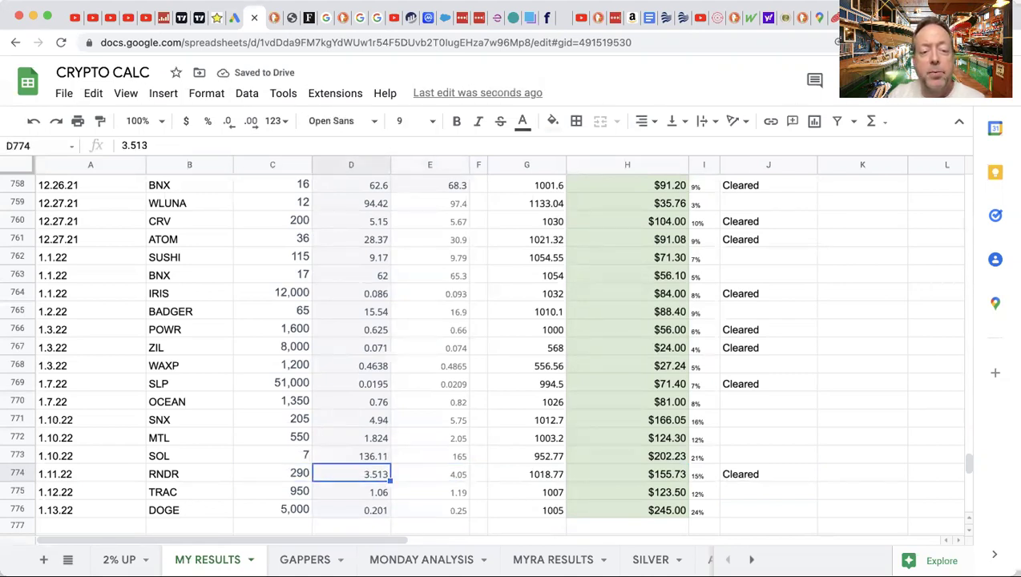
{"action": "key", "text": "Right"}
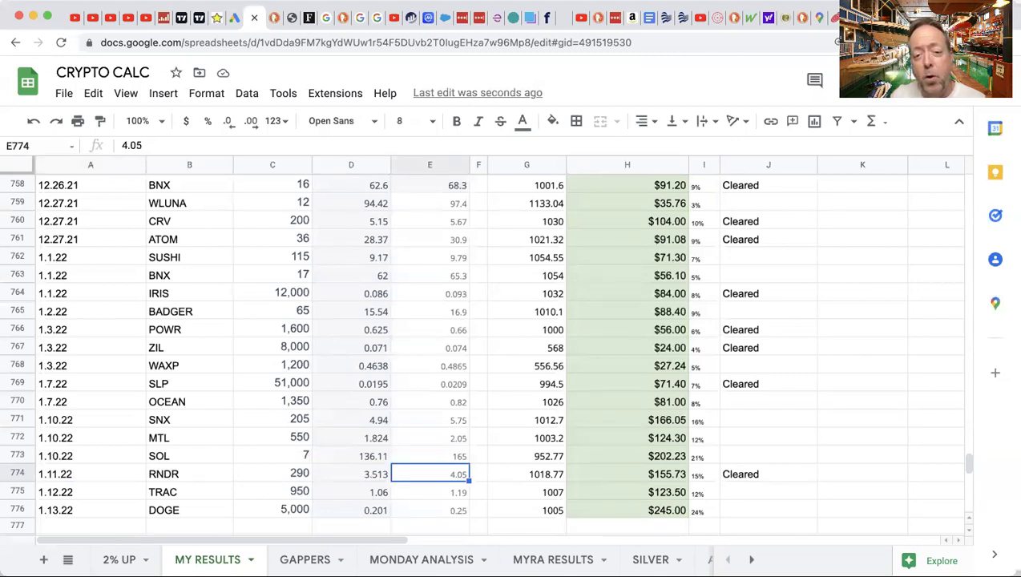
{"action": "key", "text": "Right"}
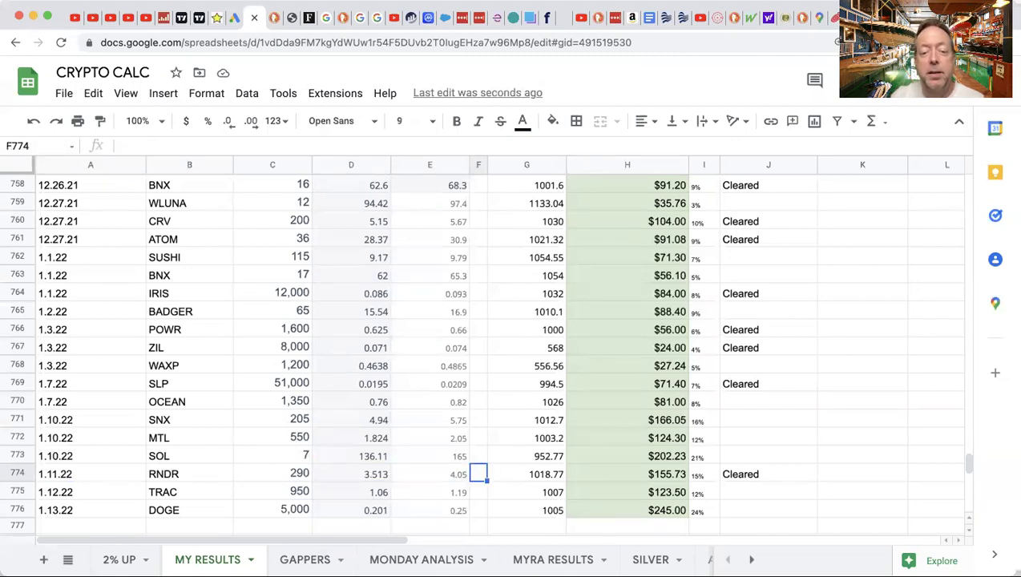
{"action": "key", "text": "Right"}
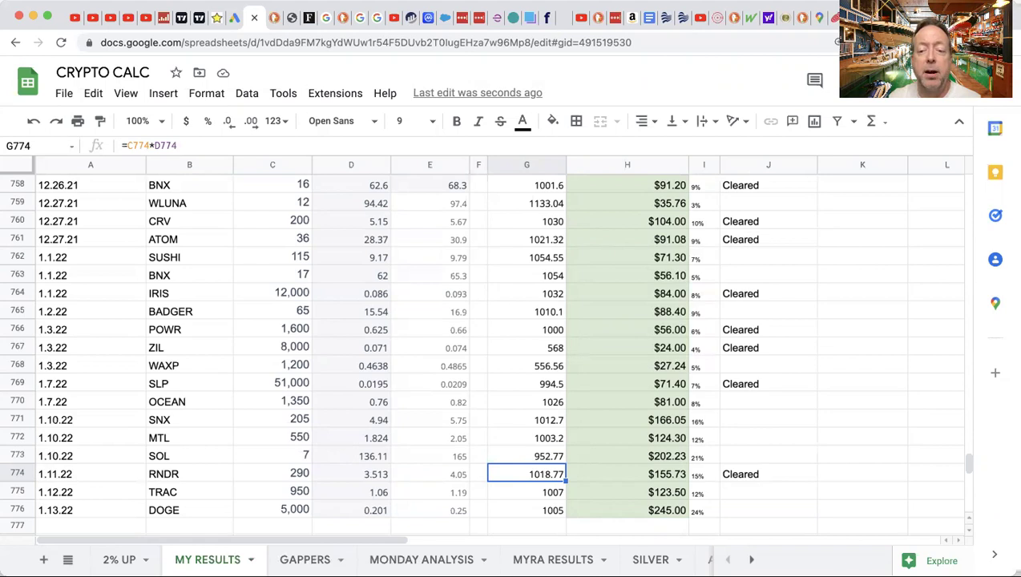
{"action": "key", "text": "Right"}
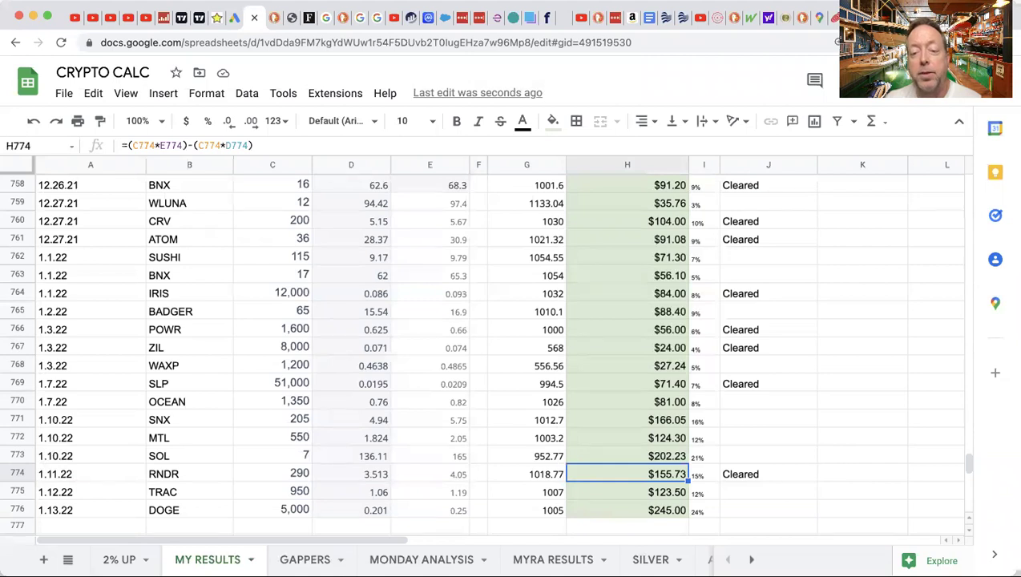
{"action": "key", "text": "Right"}
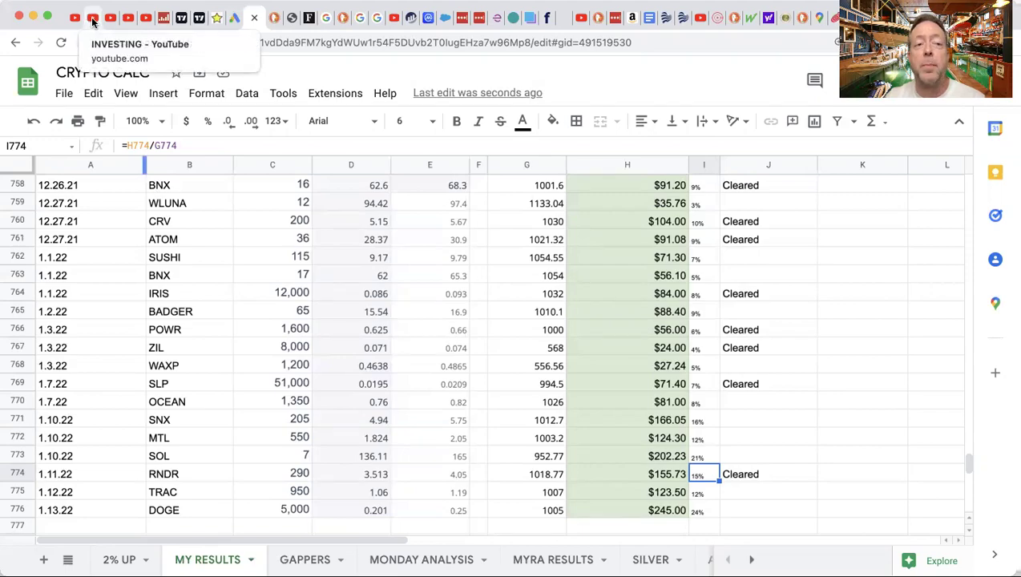
- Browse the INVESTING channel's Videos page, scrolling through its coin price prediction uploads
{"action": "left_click", "coordinate": [92, 21]}
{"action": "scroll", "coordinate": [325, 301], "scroll_direction": "up", "scroll_amount": 5}
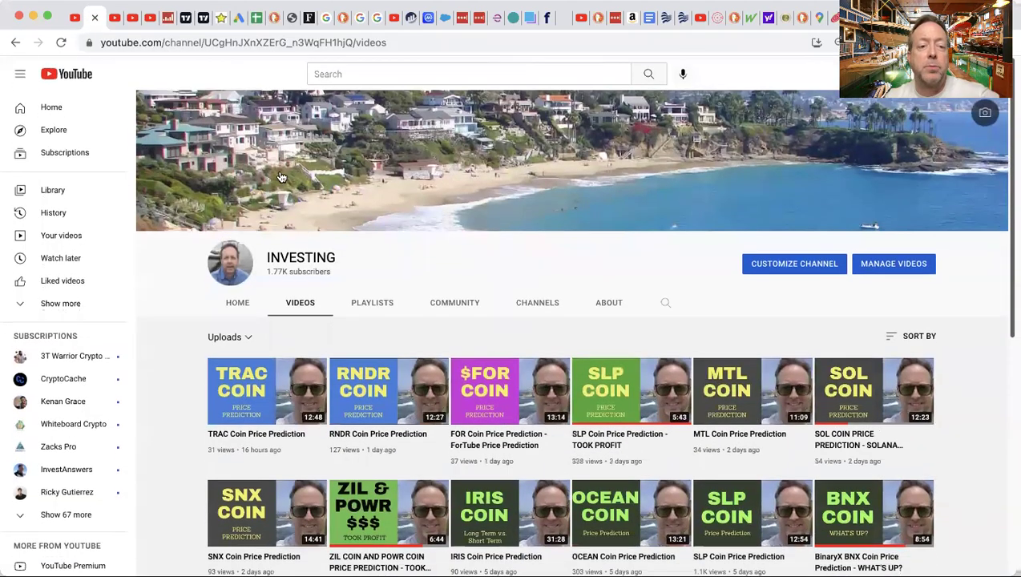
{"action": "left_click", "coordinate": [238, 302]}
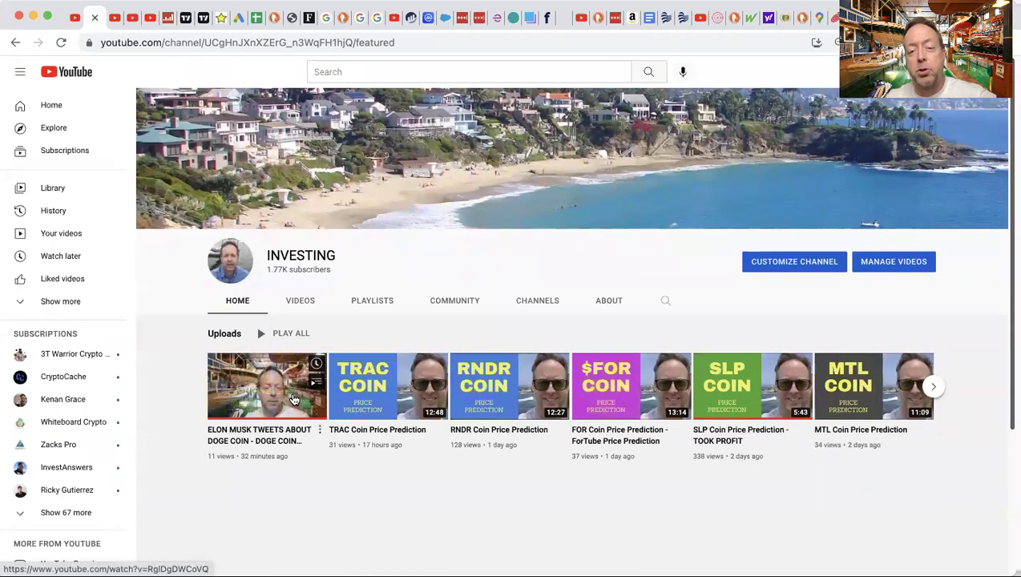
{"action": "mouse_move", "coordinate": [877, 388]}
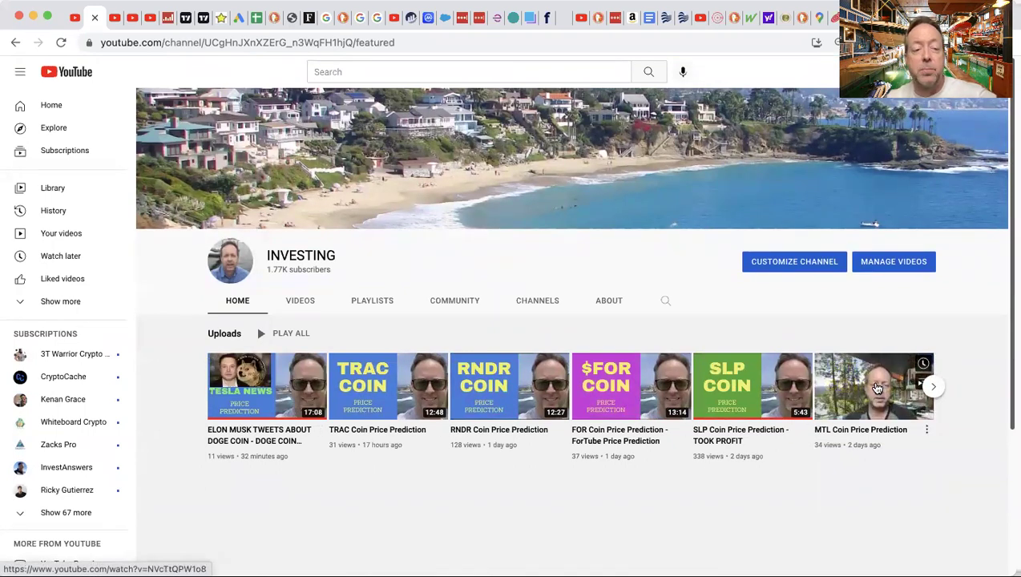
{"action": "left_click", "coordinate": [312, 303]}
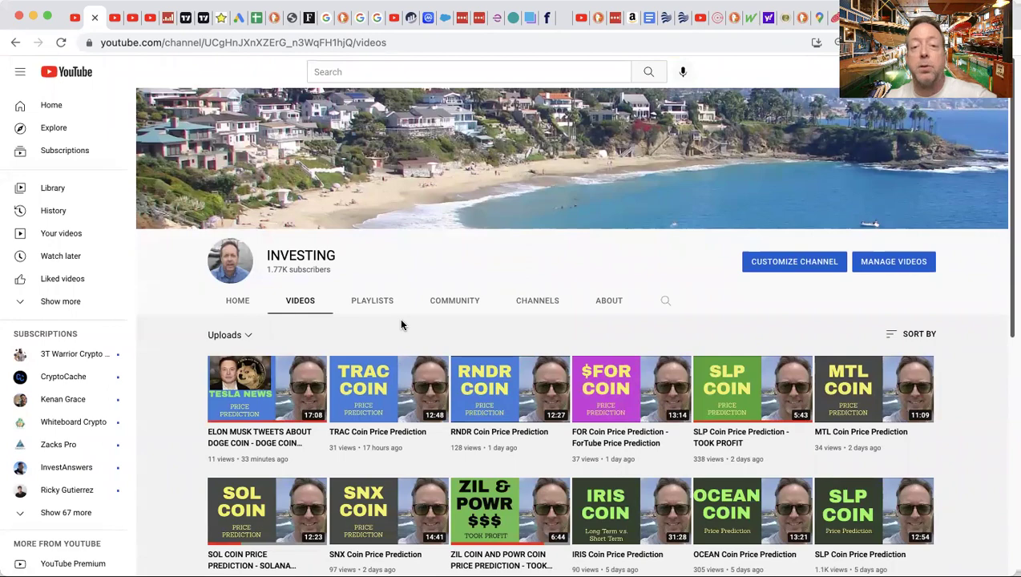
{"action": "scroll", "coordinate": [402, 324], "scroll_direction": "down", "scroll_amount": 5}
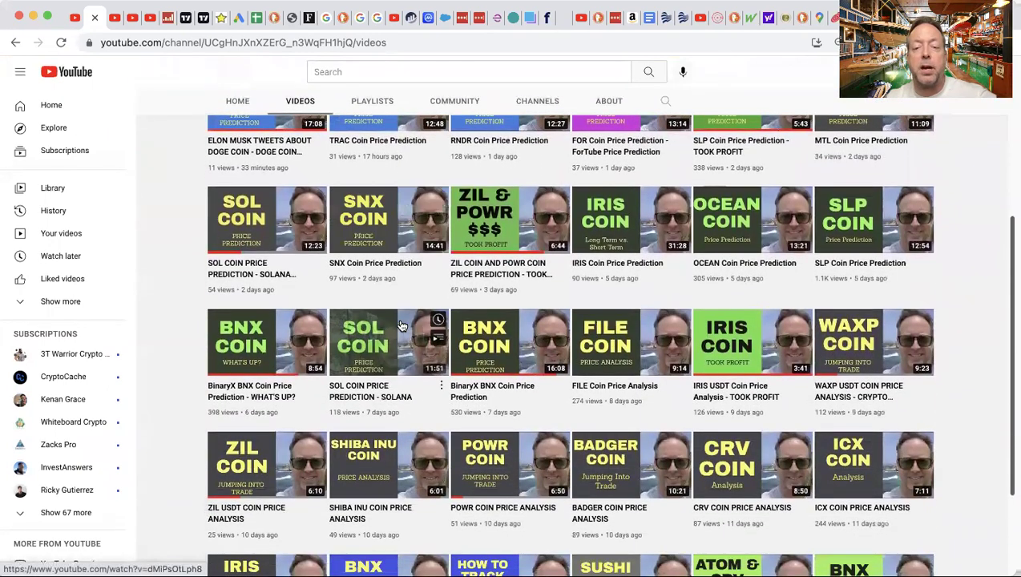
{"action": "scroll", "coordinate": [401, 324], "scroll_direction": "up", "scroll_amount": 5}
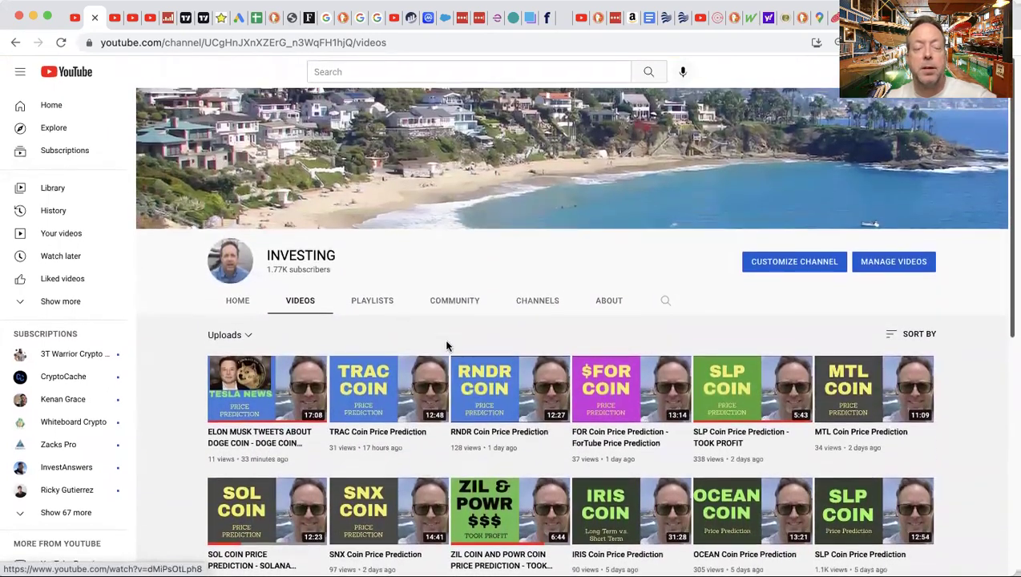
{"action": "scroll", "coordinate": [461, 369], "scroll_direction": "down", "scroll_amount": 10}
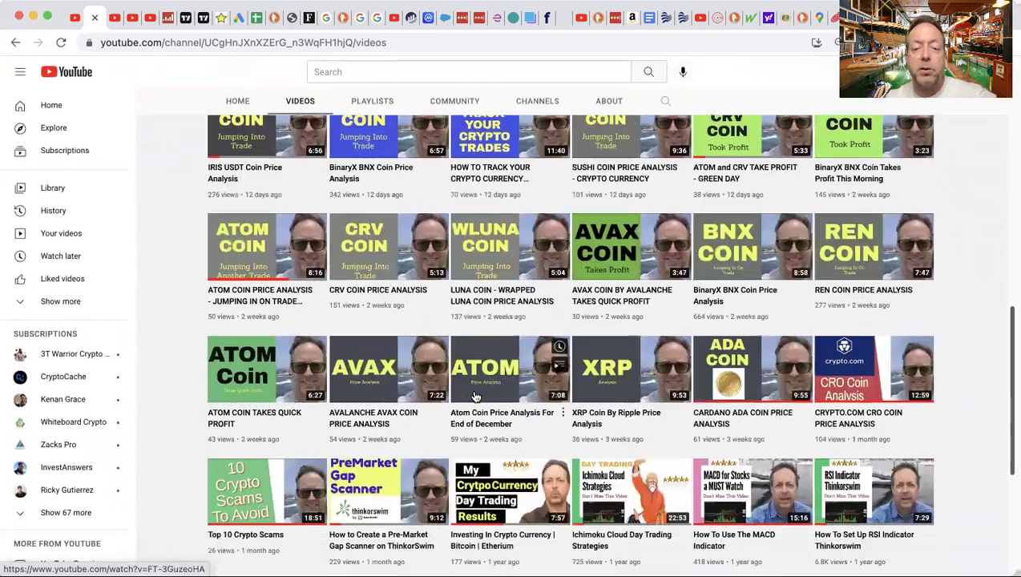
{"action": "scroll", "coordinate": [475, 396], "scroll_direction": "down", "scroll_amount": 1}
{"action": "scroll", "coordinate": [475, 397], "scroll_direction": "down", "scroll_amount": 2}
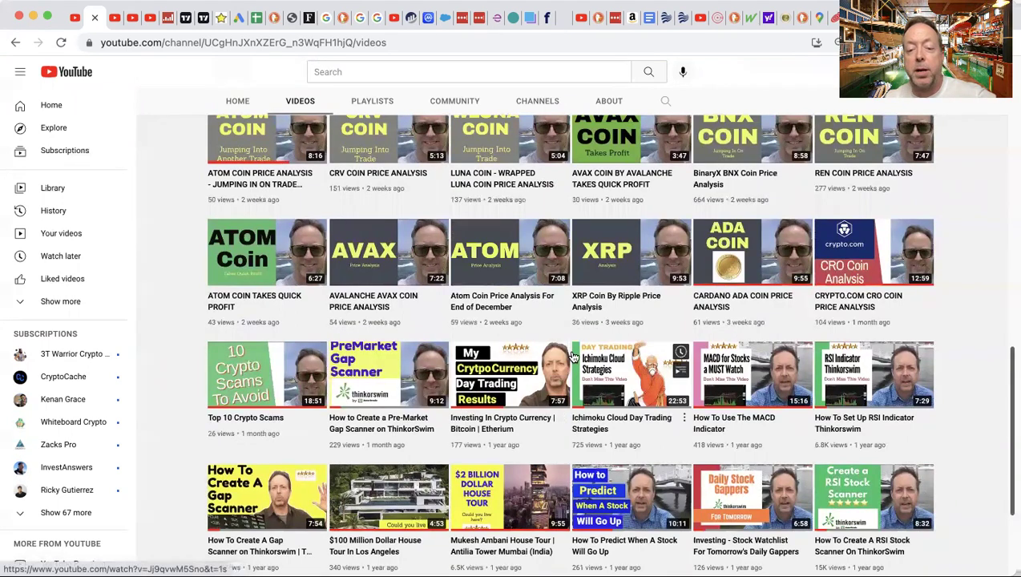
{"action": "scroll", "coordinate": [572, 357], "scroll_direction": "up", "scroll_amount": 15}
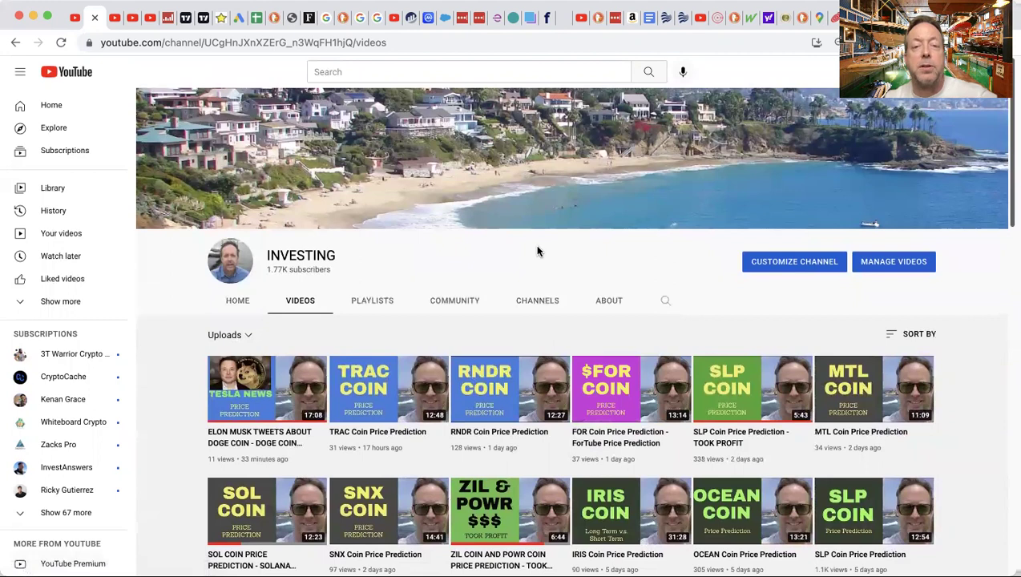